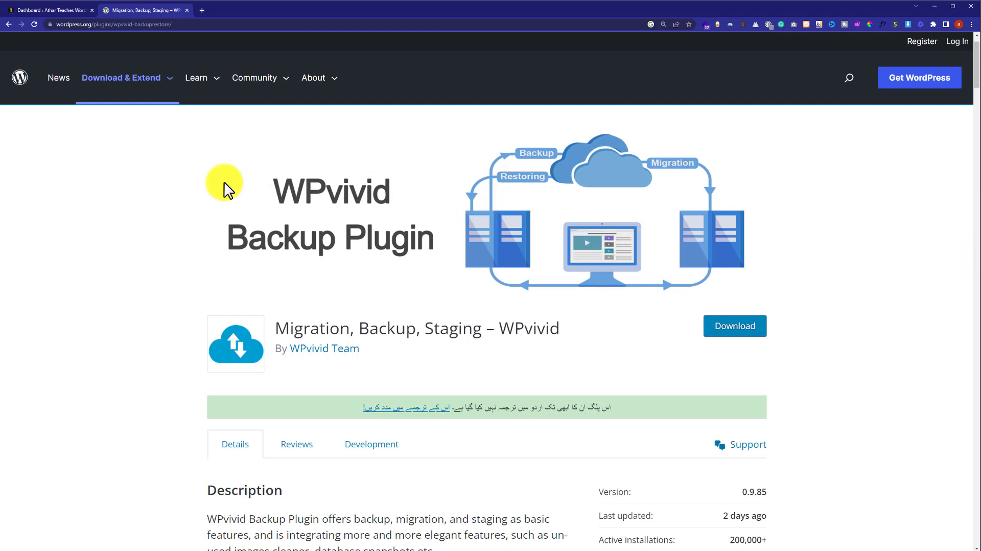
Leave the WPvivid plugin page on WordPress.org and go to the site's Dashboard tab.
click(56, 9)
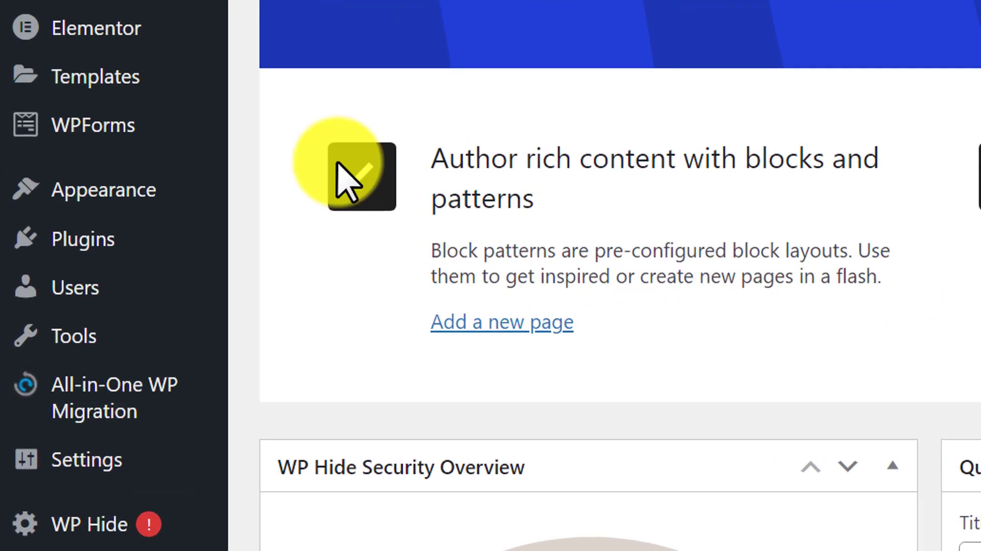
Search plugins for 'wpvivid', then install and activate Migration, Backup, Staging – WPvivid.
mouse_move(50, 336)
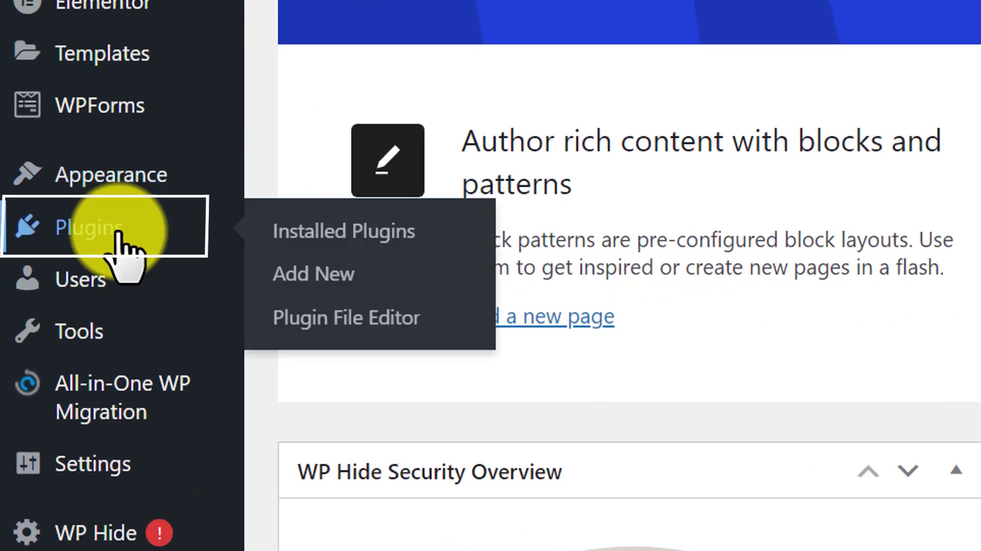
click(319, 278)
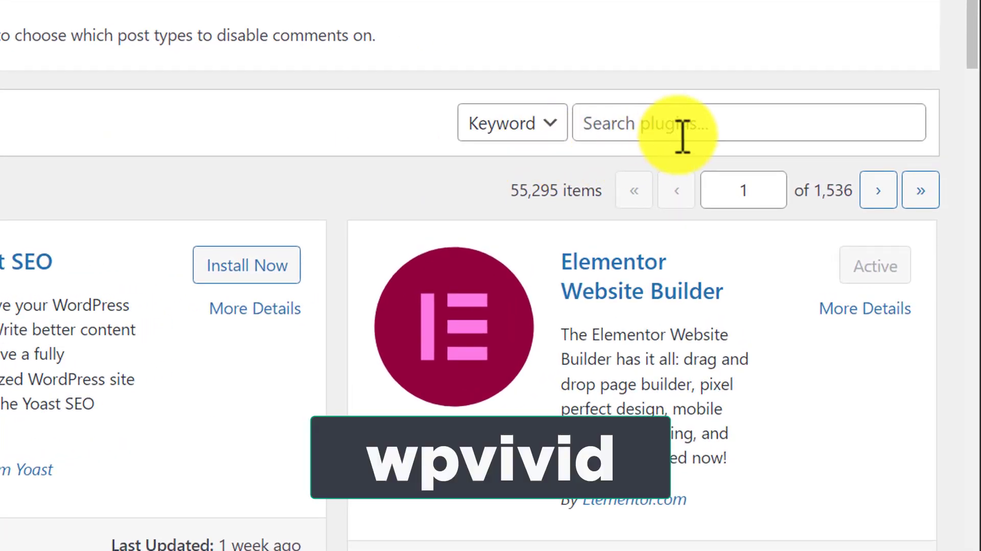
click(674, 126)
text(wpvivid)
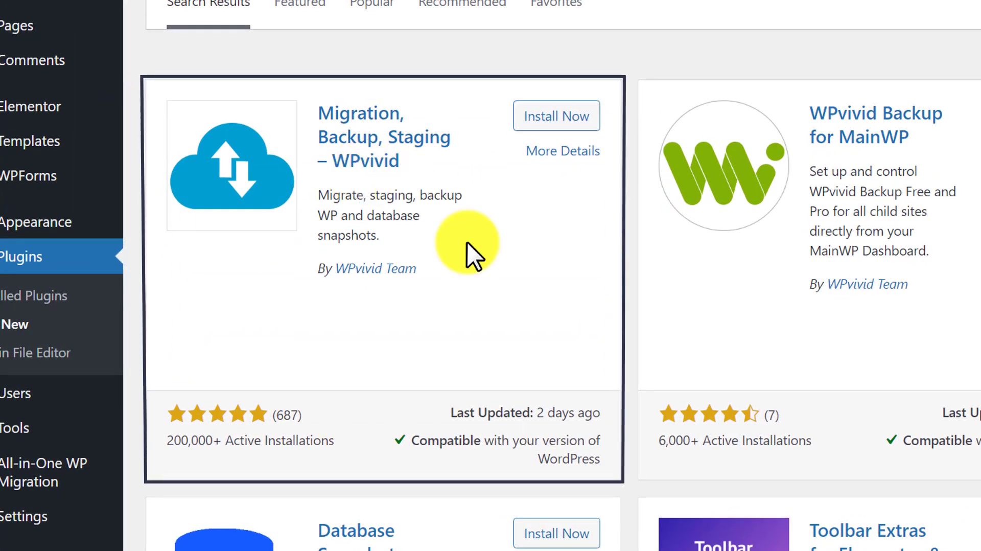
click(555, 125)
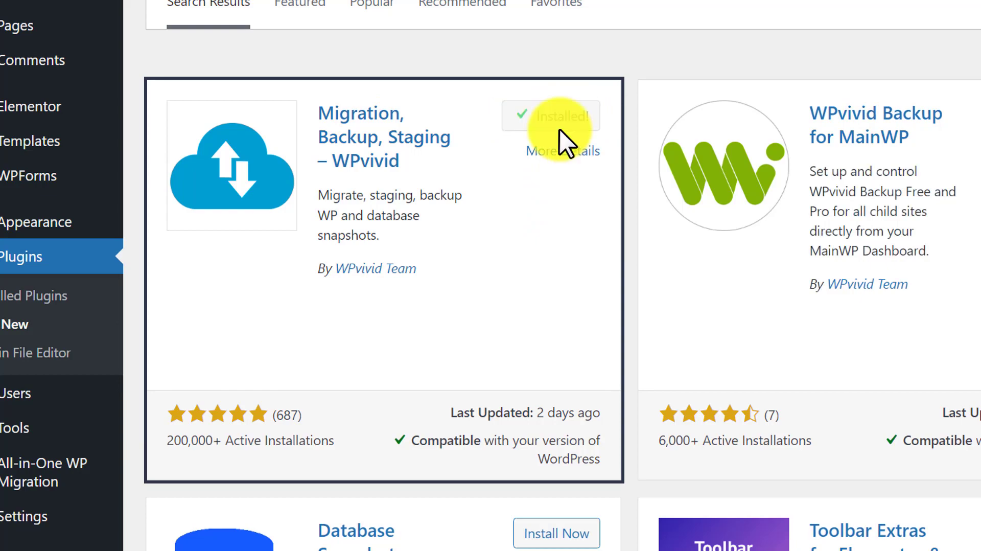
click(562, 123)
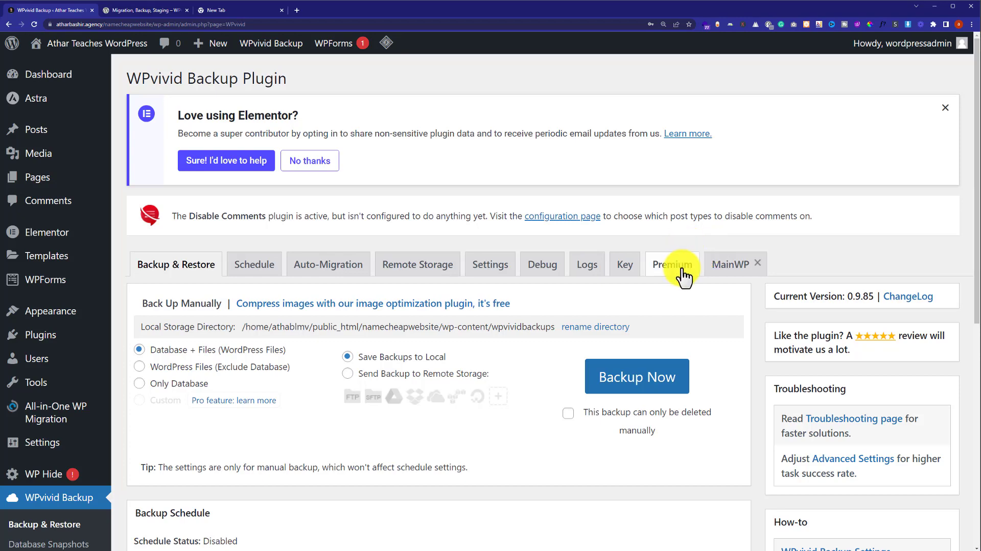
Choose Send Backup to Remote Storage, pick Dropbox under Remote Storage, and start Dropbox authentication.
scroll(618, 322, down, 2)
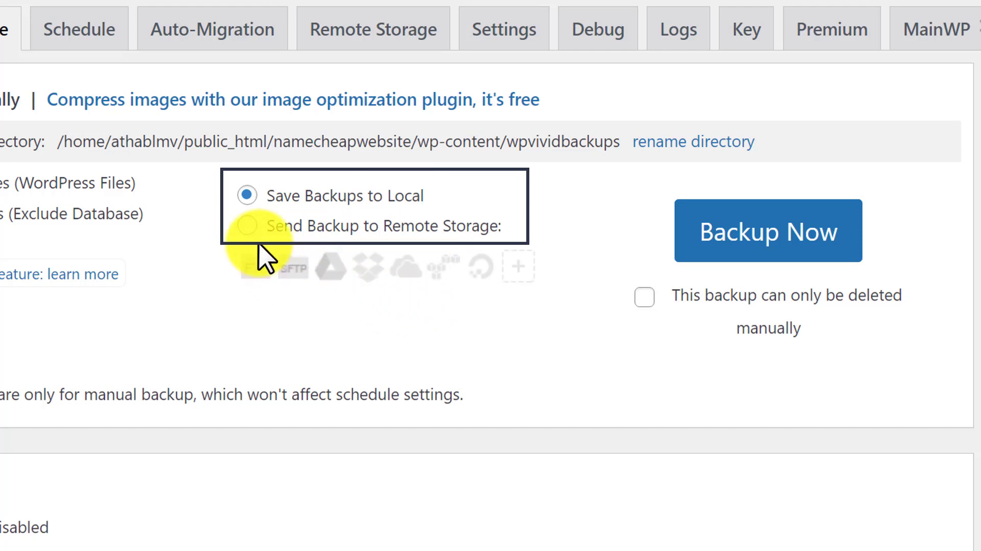
click(247, 228)
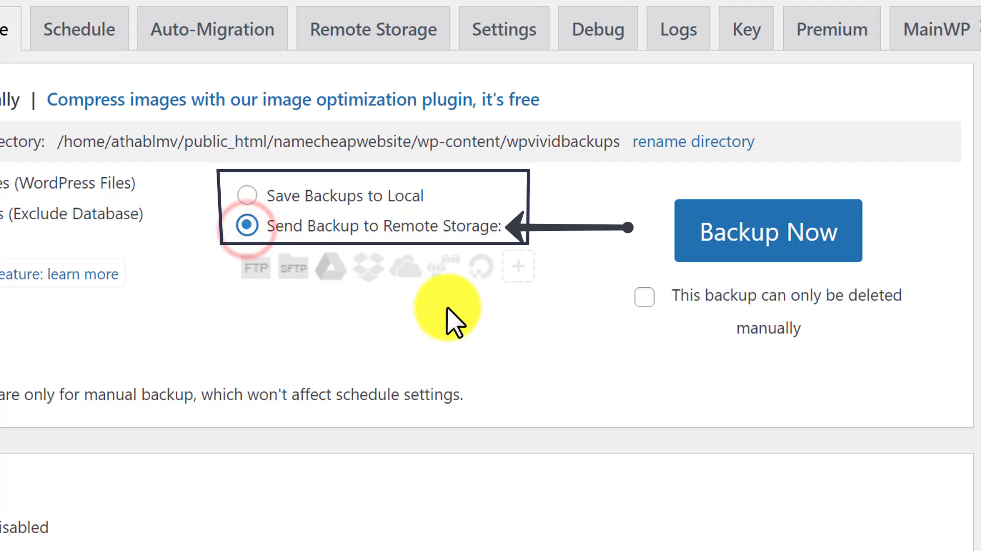
click(391, 51)
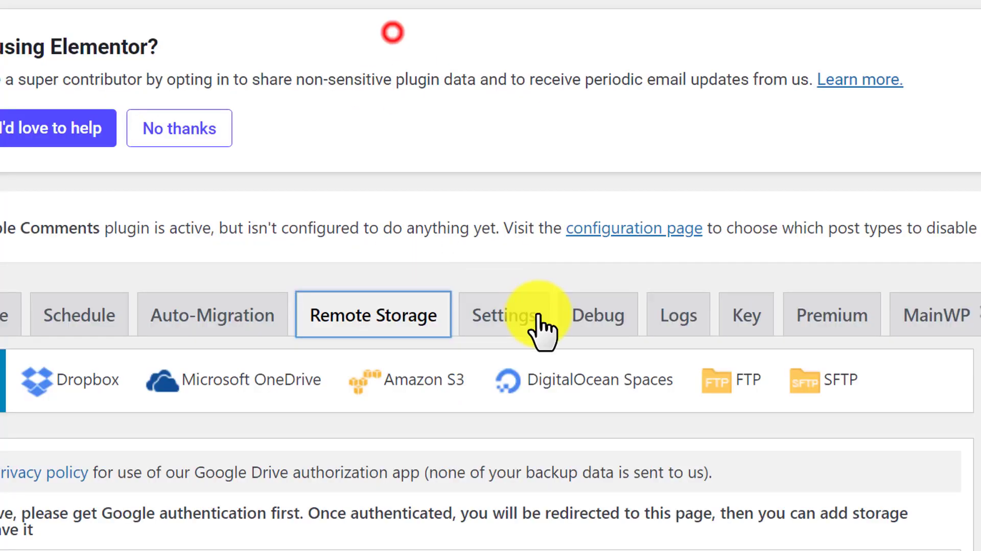
click(508, 379)
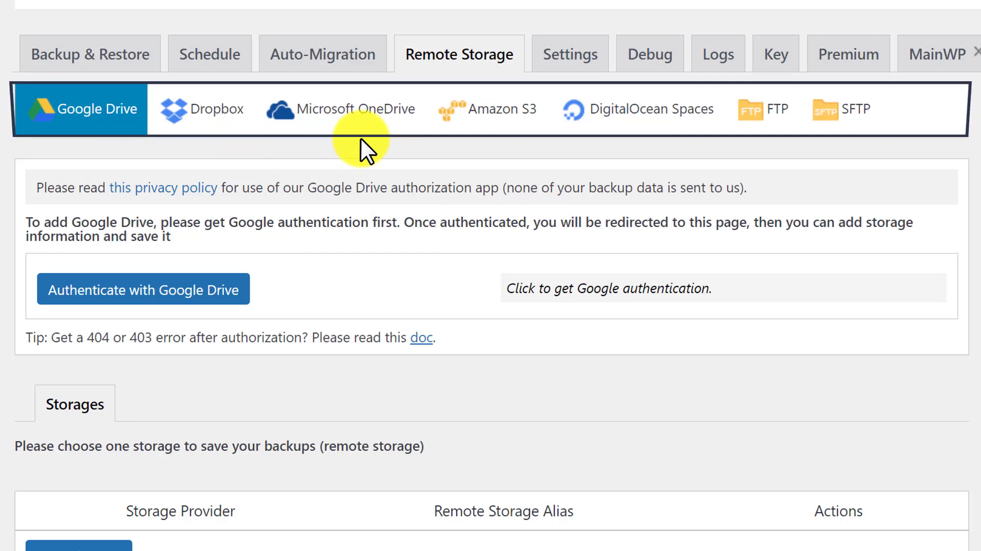
click(212, 125)
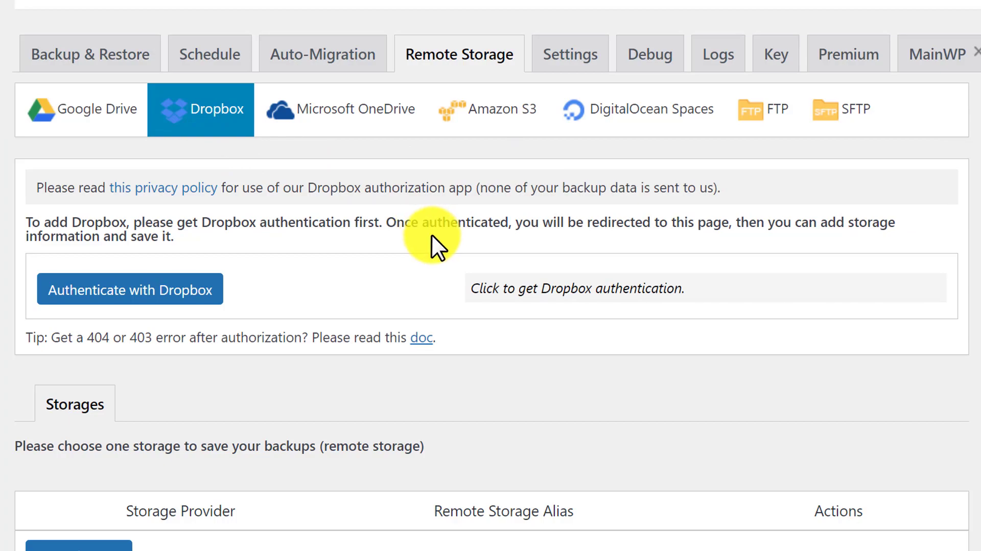
scroll(511, 409, up, 3)
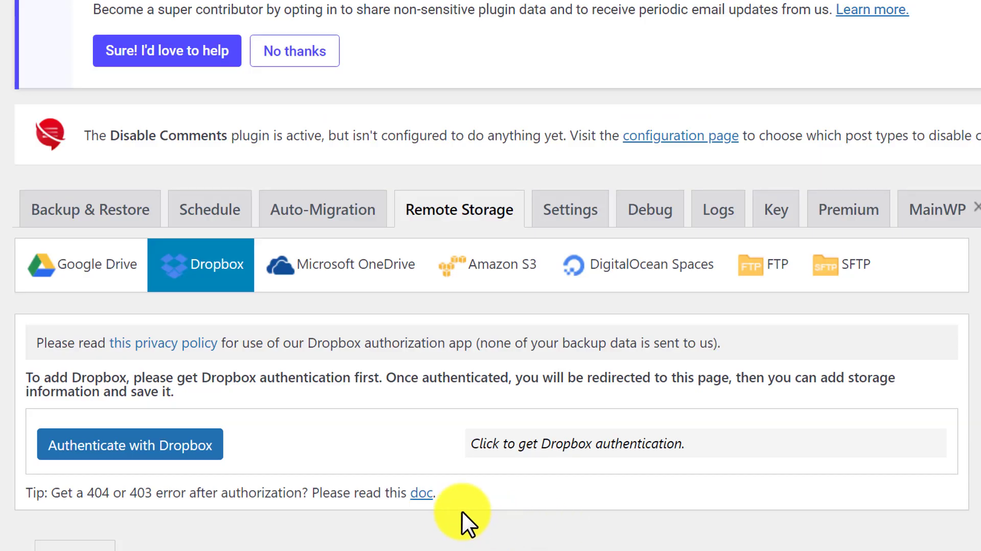
click(193, 452)
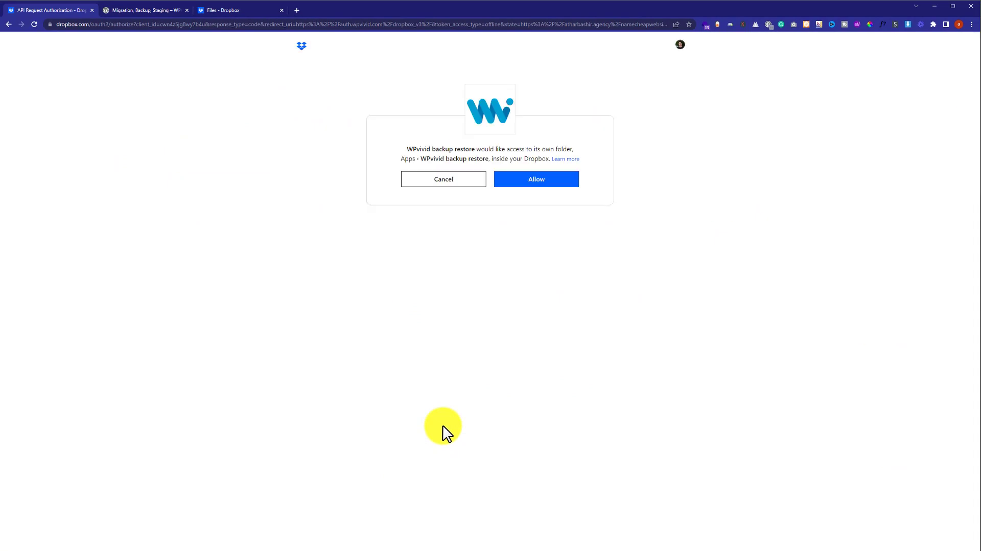
Allow WPvivid access to its Dropbox app folder and sign in to the Dropbox account.
key(ctrl+plus)
key(ctrl+plus)
key(ctrl+plus)
key(ctrl+plus)
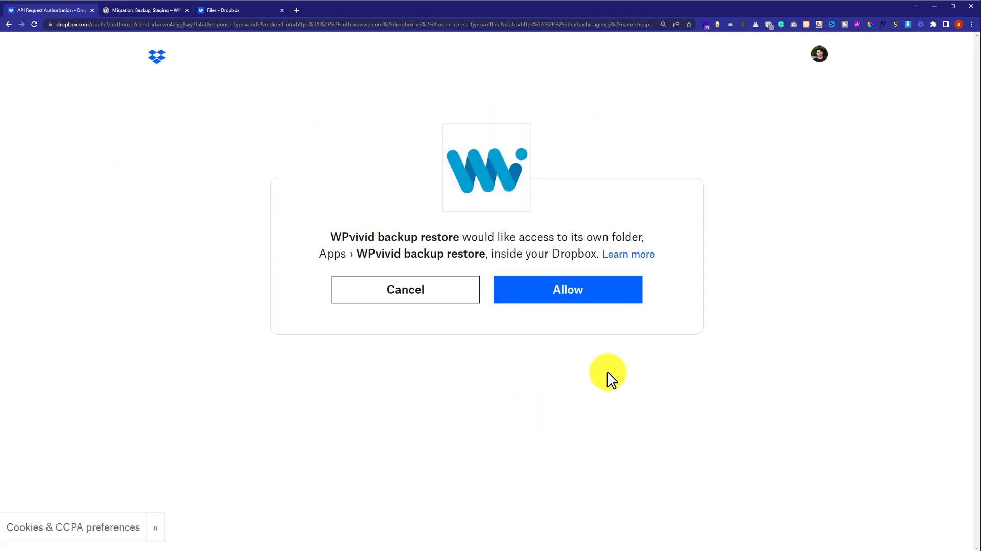
click(585, 295)
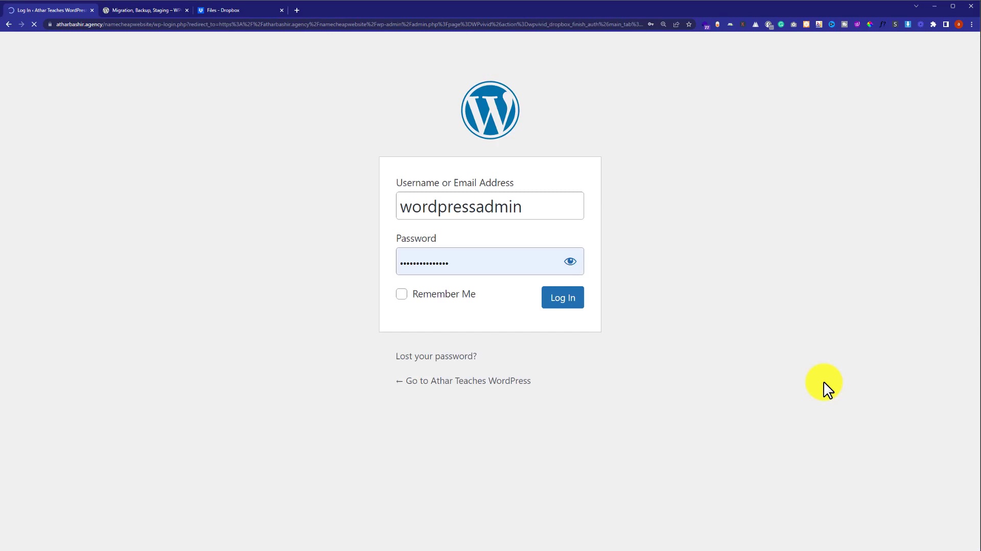
click(567, 298)
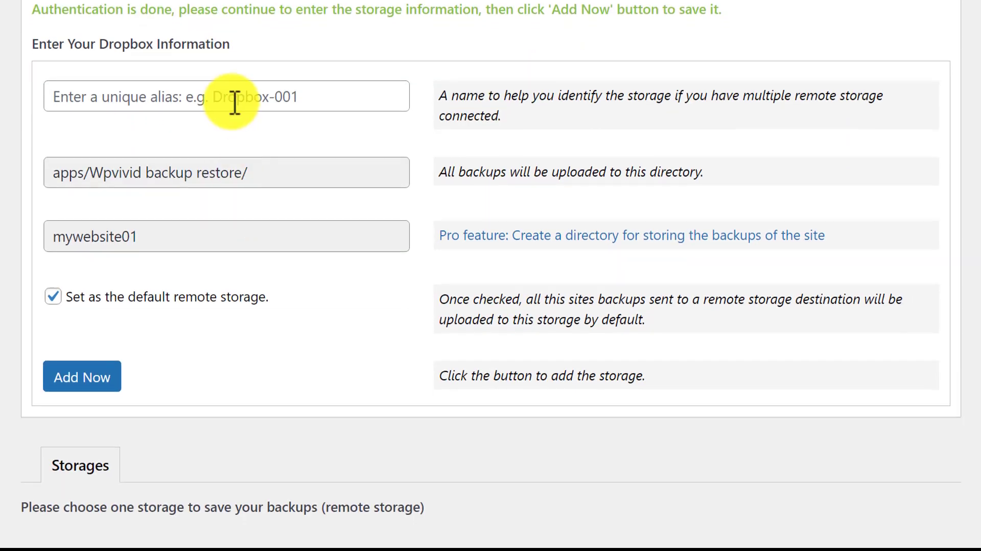
Add the Dropbox storage with the alias 'DropBox' as the default remote storage.
click(235, 218)
text(Drop)
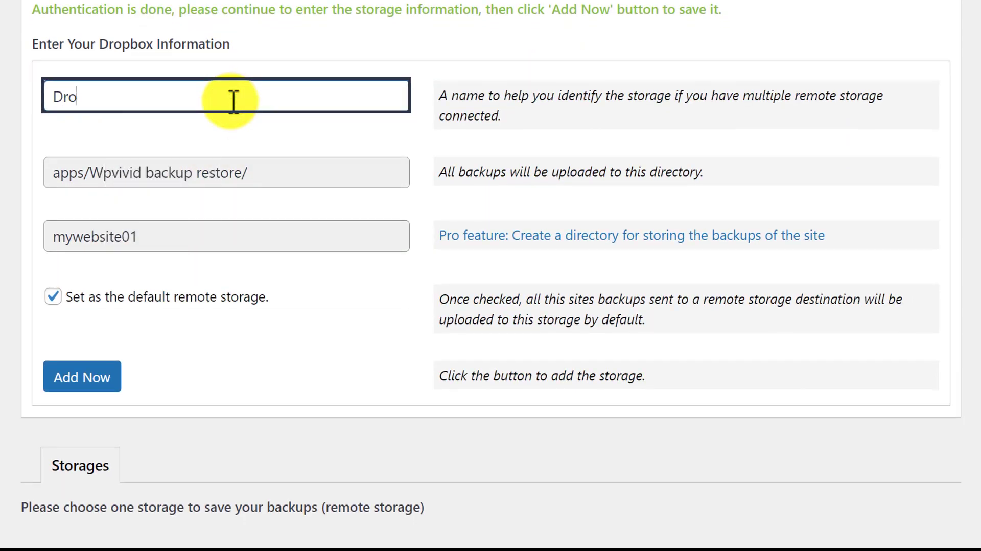
text(Box)
click(84, 381)
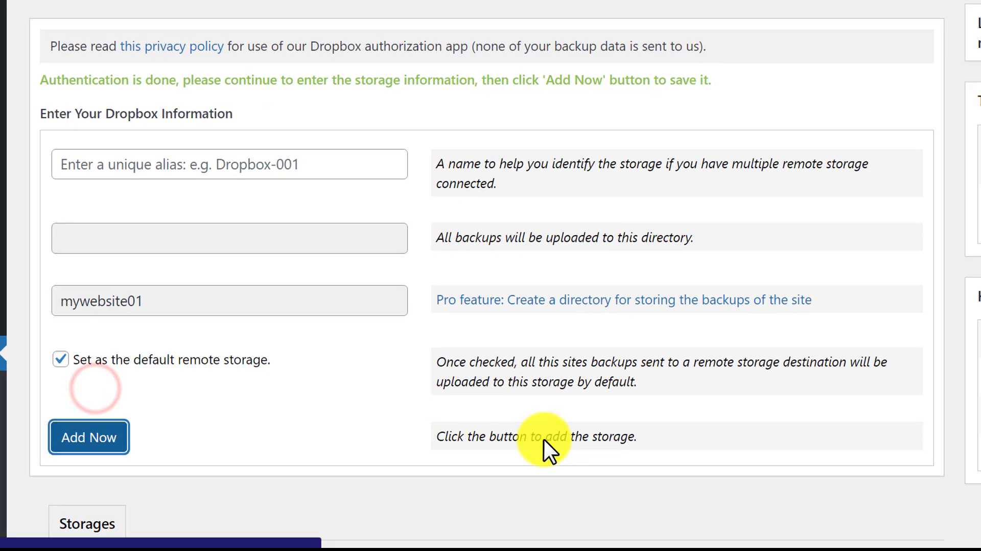
scroll(476, 441, down, 3)
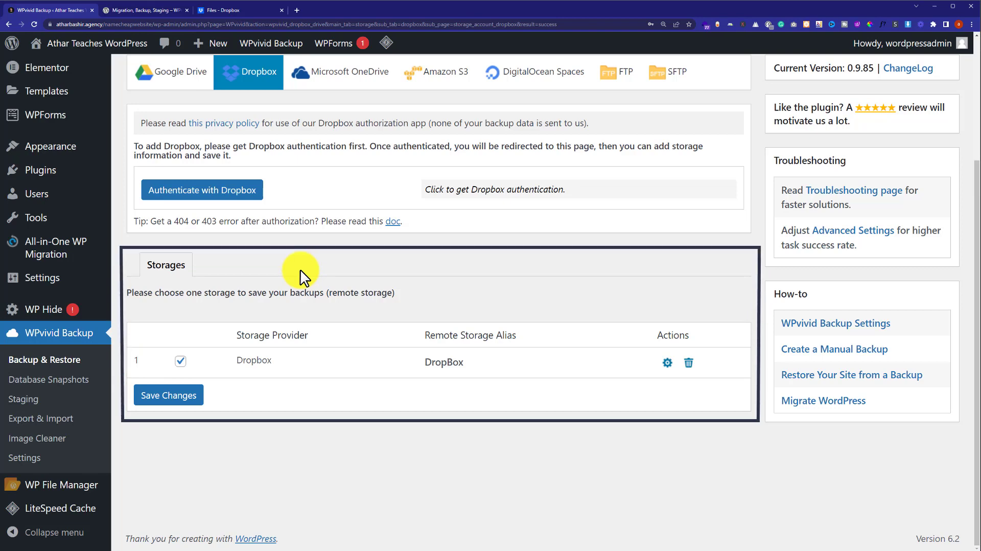
scroll(299, 269, up, 3)
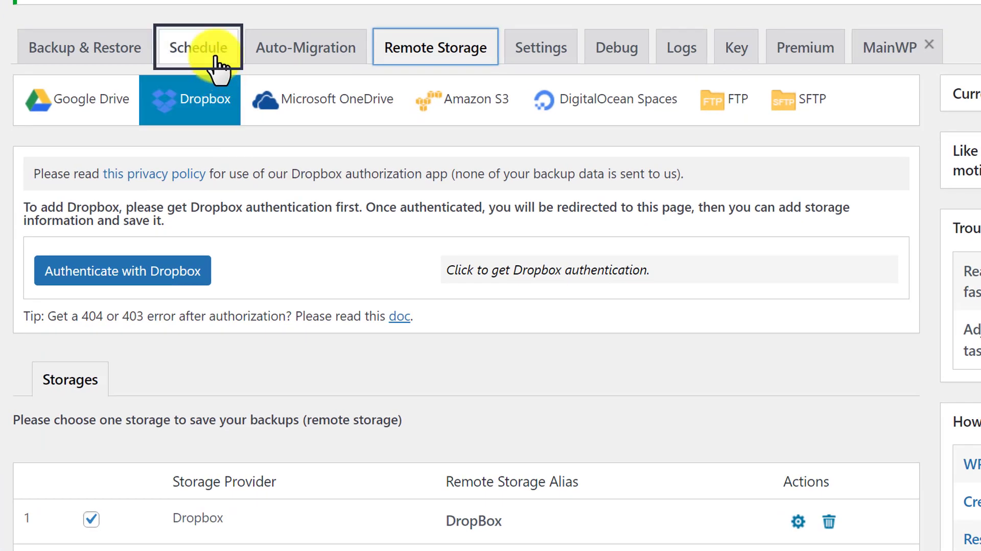
Enable a Weekly backup schedule that sends backups to remote storage, and save it.
click(215, 58)
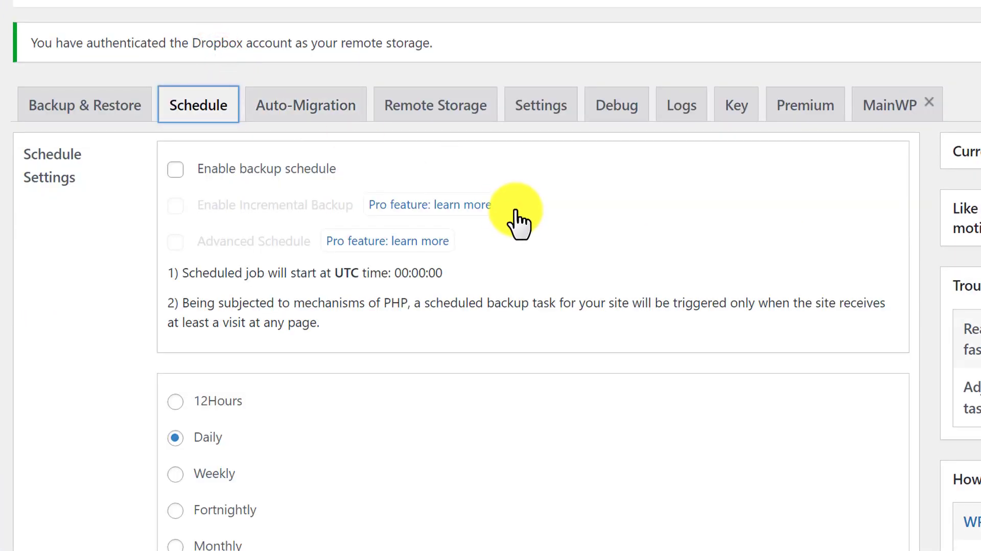
click(176, 169)
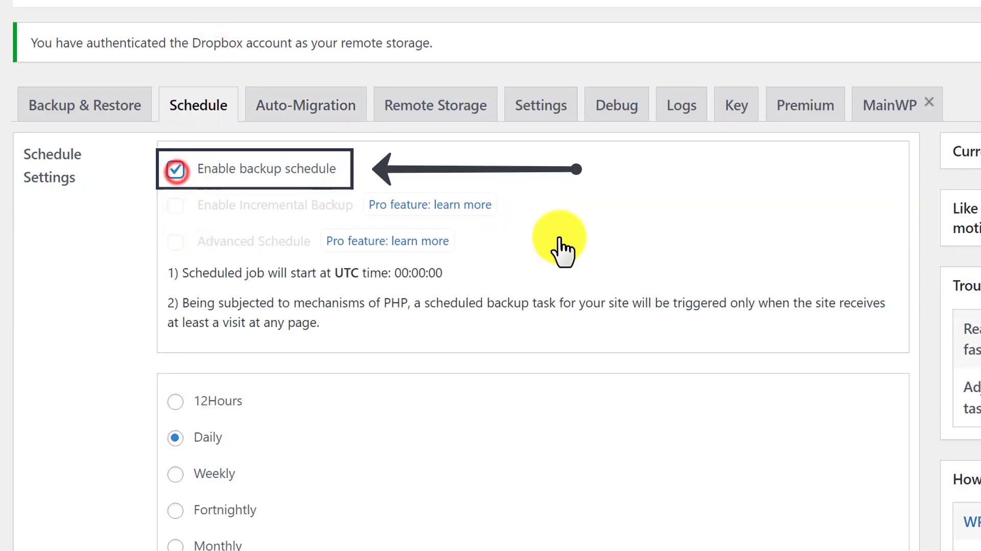
scroll(558, 239, down, 5)
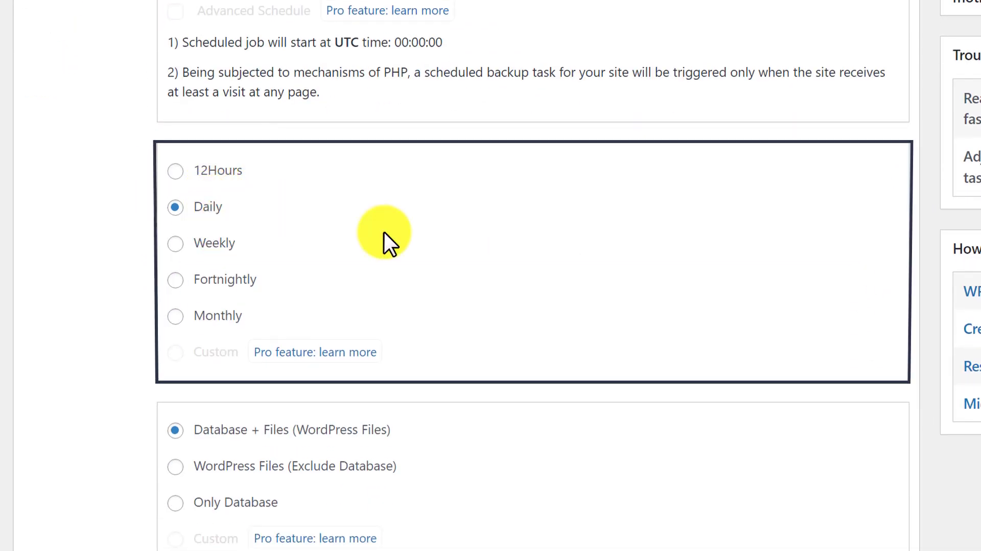
click(213, 243)
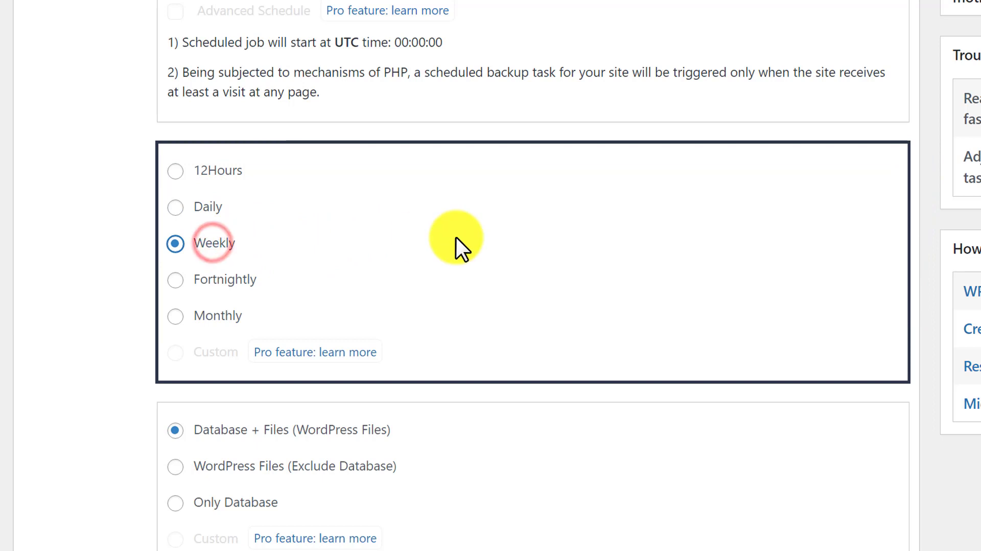
scroll(456, 238, down, 7)
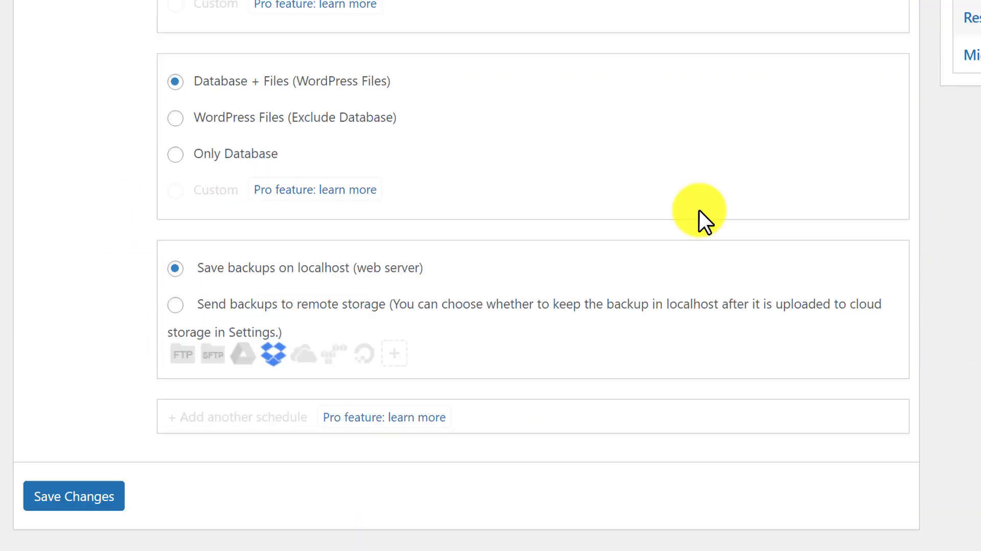
click(175, 304)
click(37, 493)
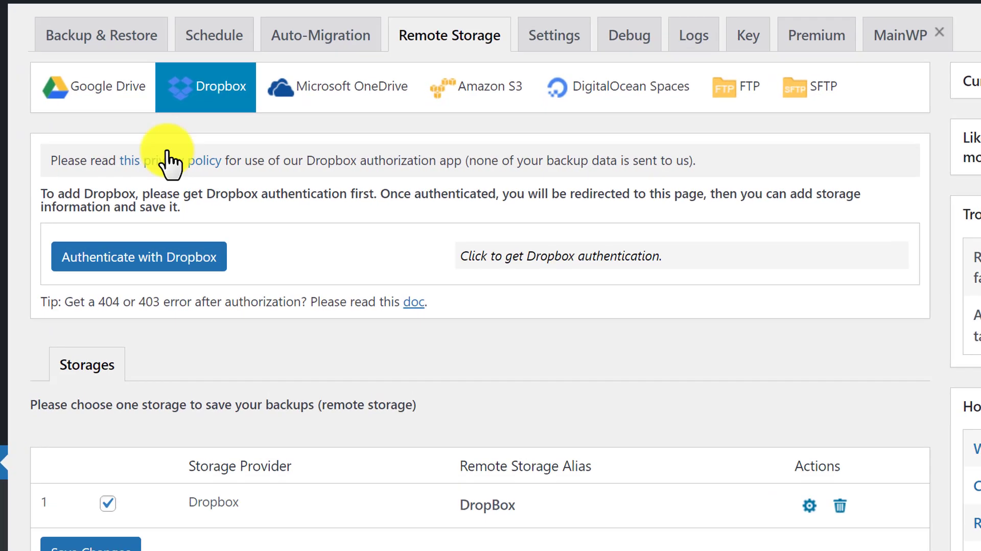
Run a manual Backup Now from Backup & Restore, sent to remote storage.
click(118, 45)
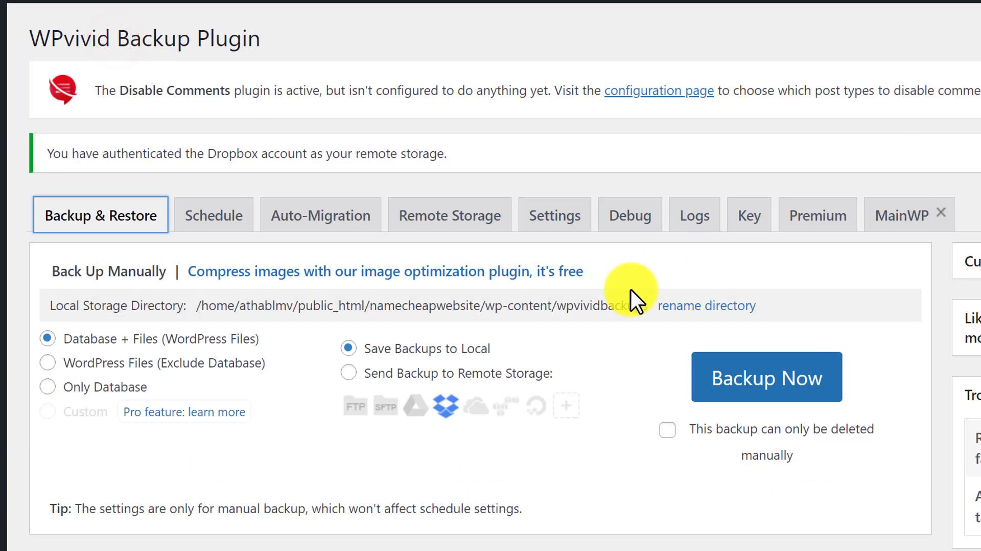
click(350, 374)
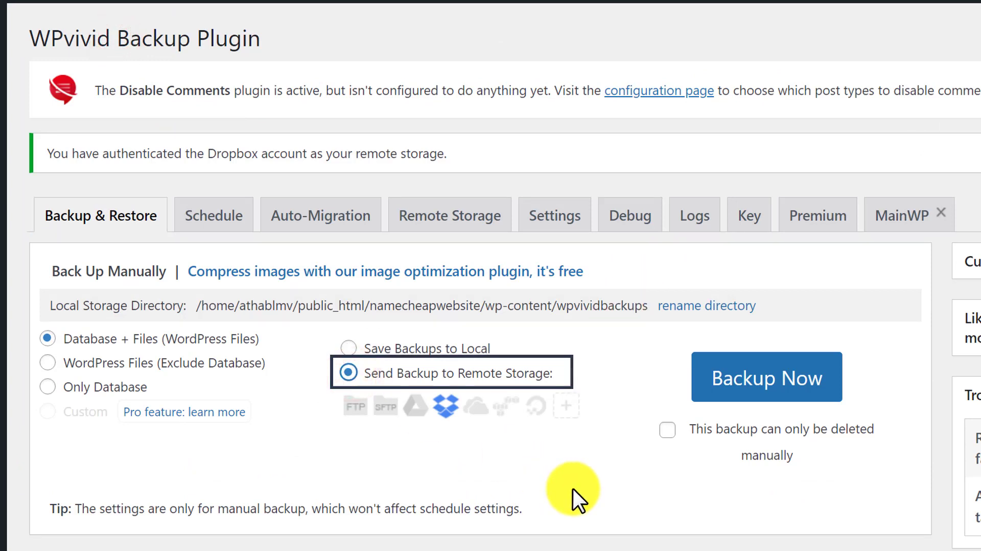
click(750, 384)
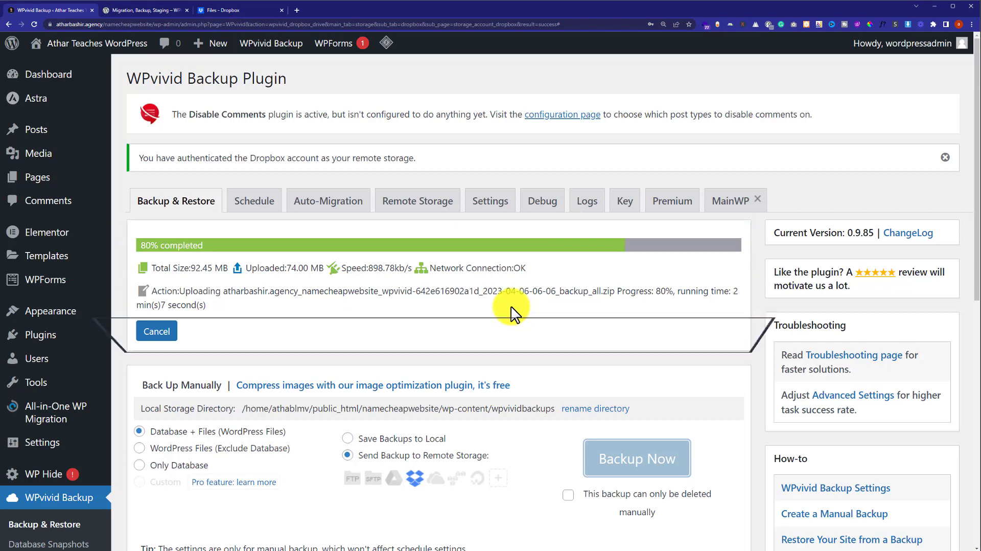
Confirm the backup finished and locate the Apr-06-2023 06:06 Dropbox backup in the list.
triple_click(204, 157)
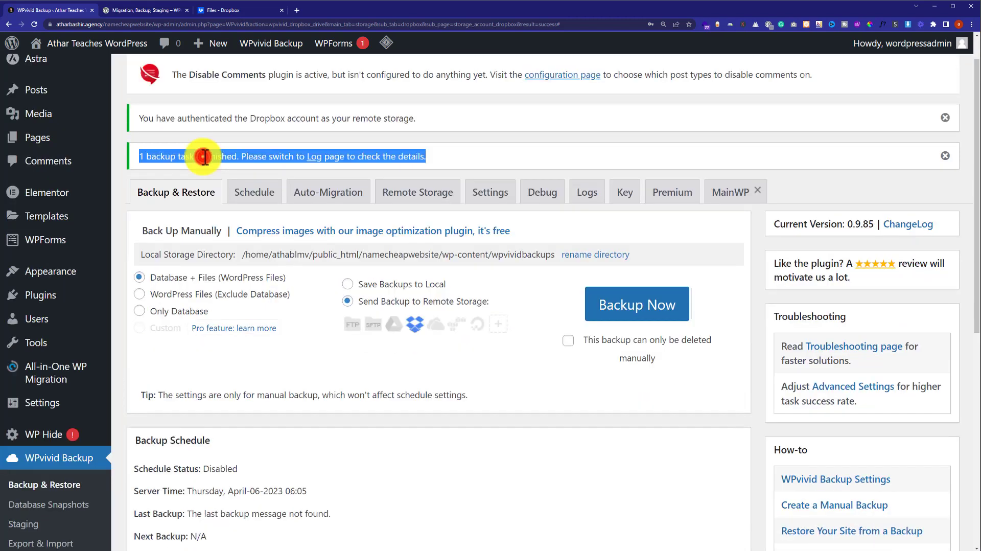
scroll(338, 302, down, 8)
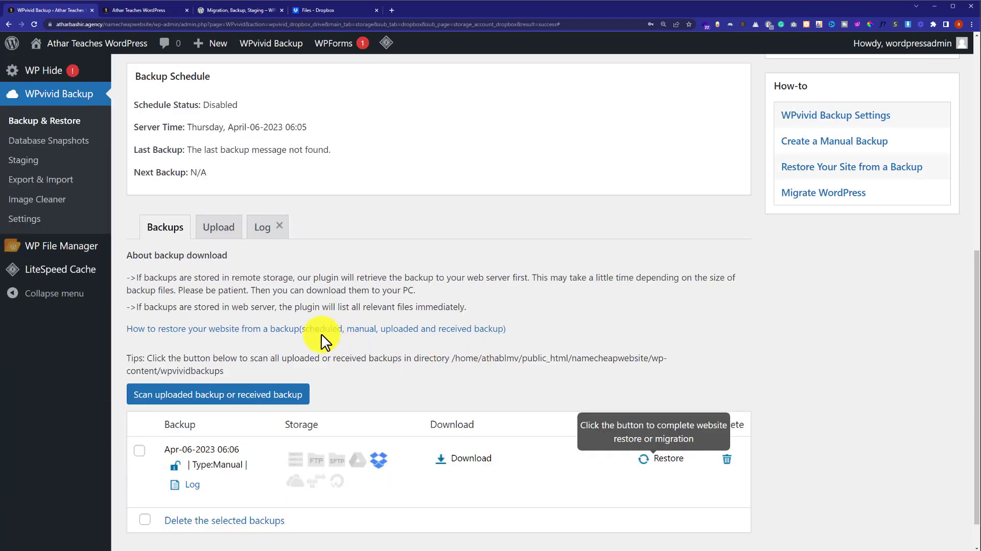
Scroll through the live site's homepage, then go back to the WPvivid admin tab.
click(146, 9)
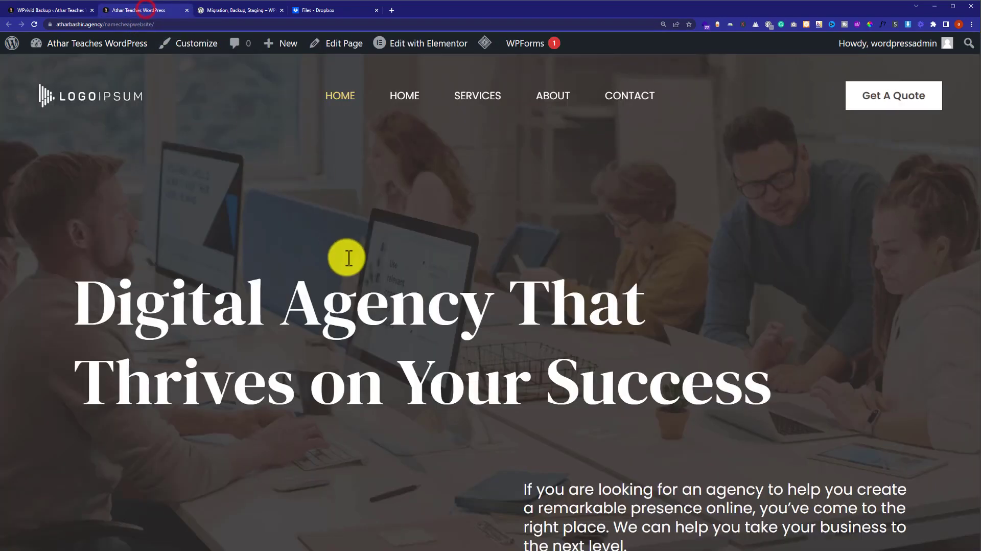
scroll(343, 261, down, 10)
scroll(341, 266, down, 4)
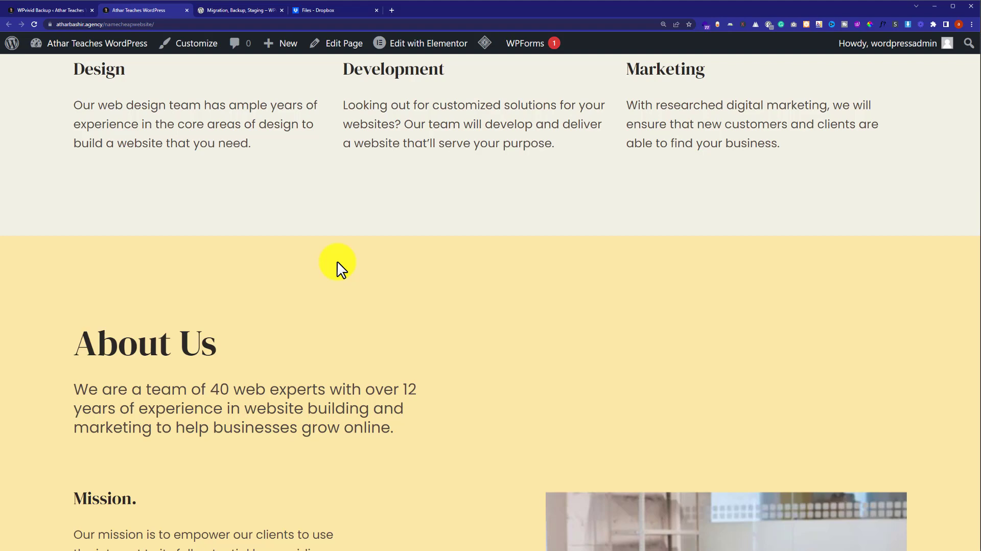
scroll(337, 261, up, 1)
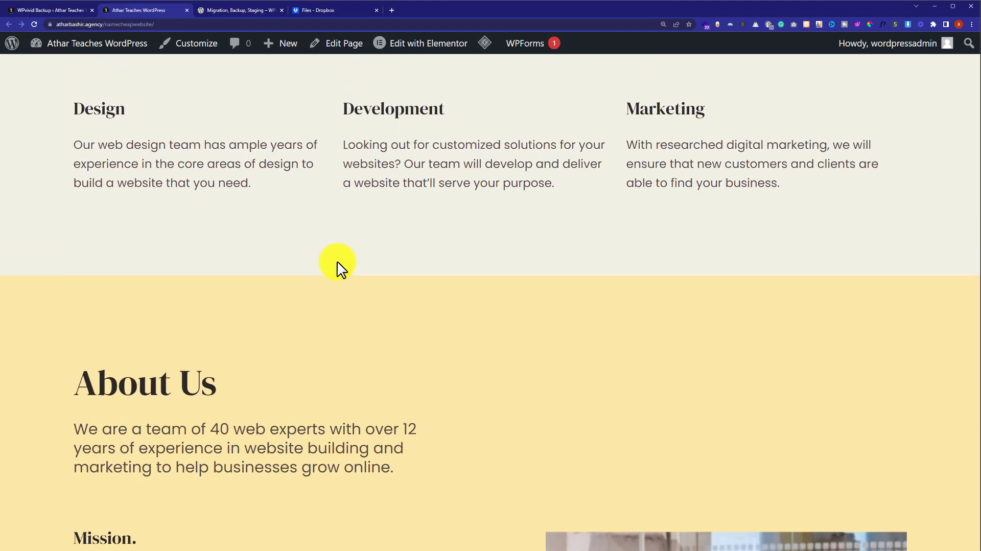
click(48, 9)
scroll(129, 138, up, 7)
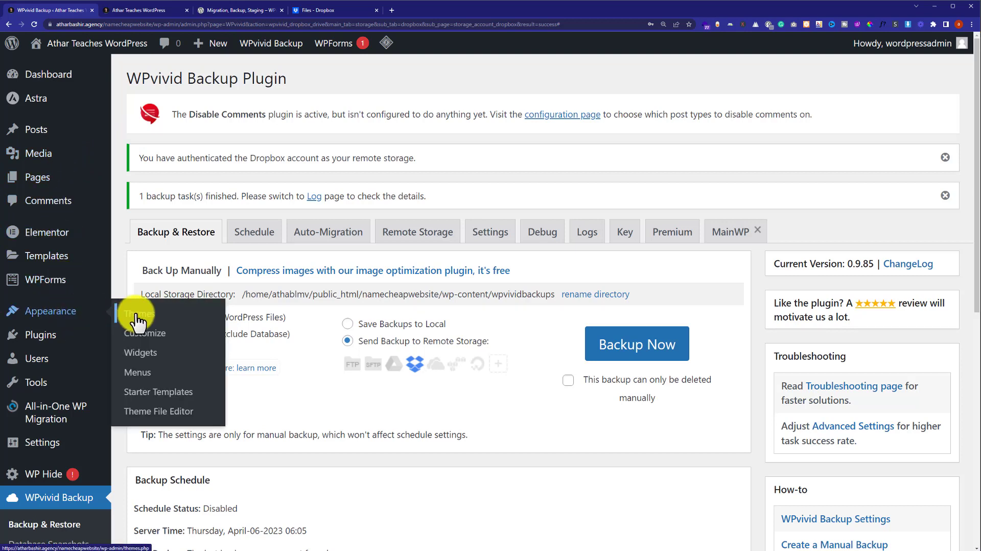
Activate the Twenty Twenty-One theme from Appearance > Themes in a new tab.
middle_click(126, 321)
click(160, 11)
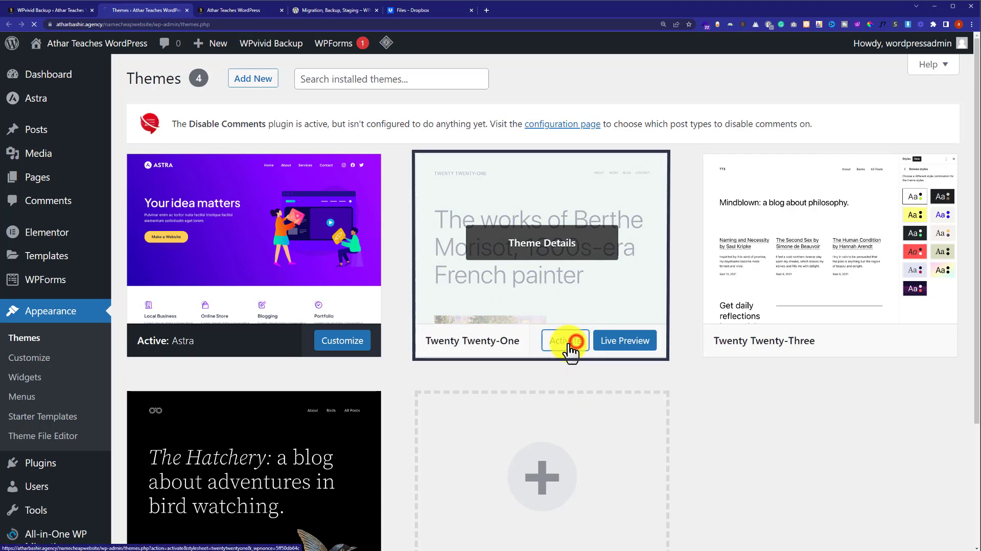
click(570, 342)
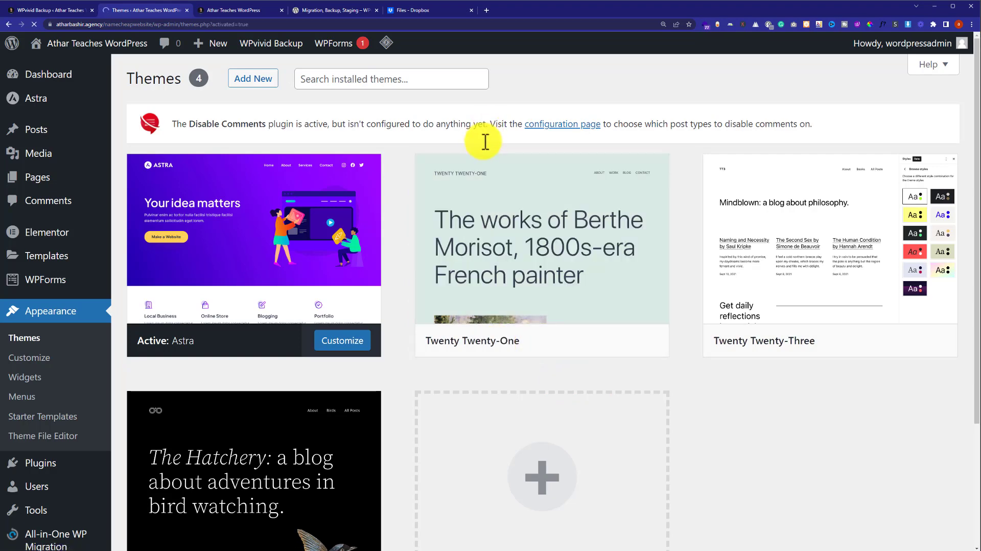
Delete the Astra theme from its details view, then view the site's front page.
scroll(573, 376, down, 2)
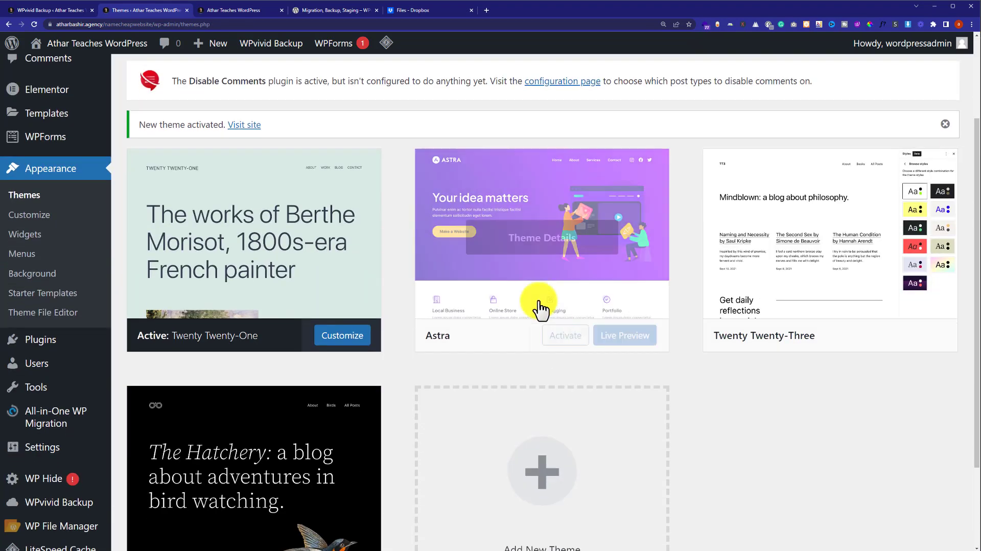
click(475, 207)
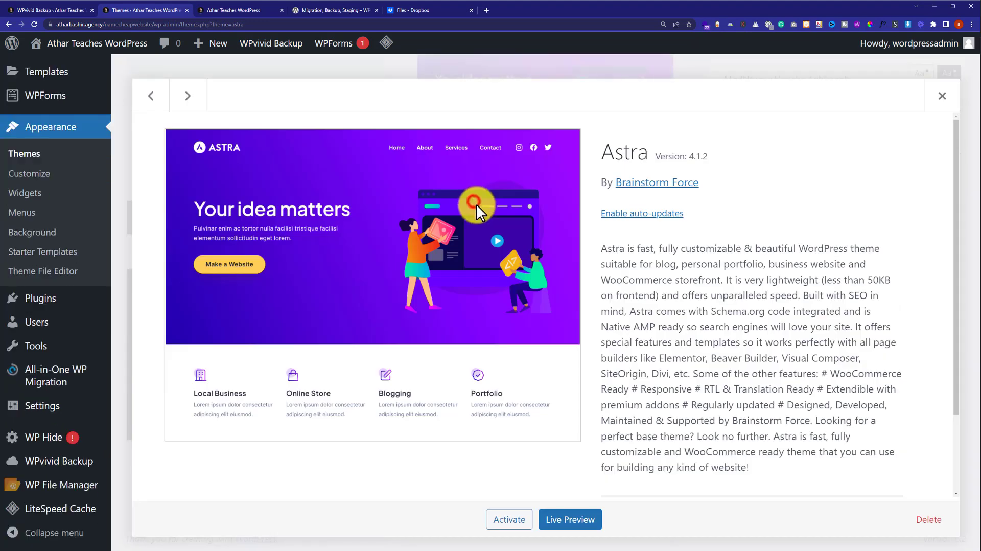
click(927, 520)
click(522, 86)
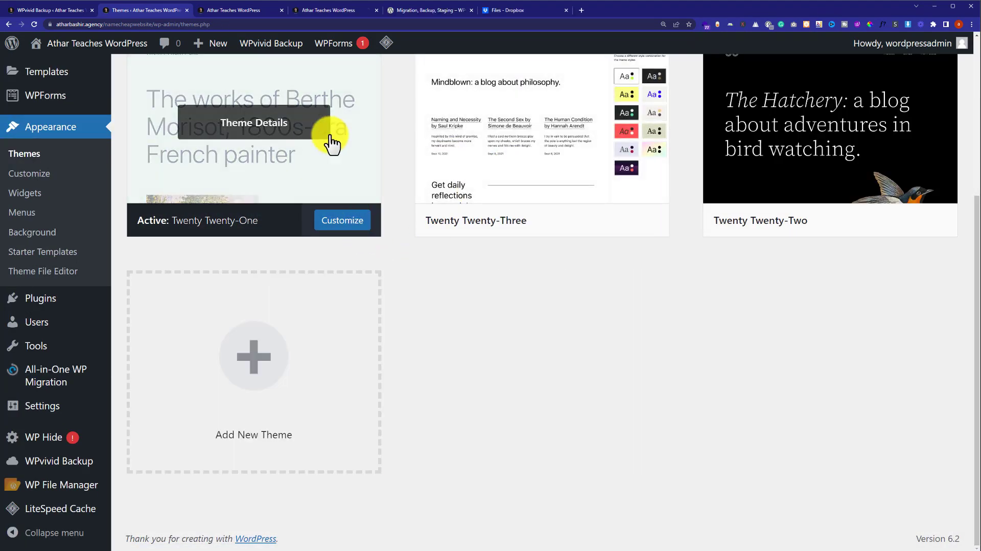
click(254, 8)
Scroll through the homepage in its Twenty Twenty-One look, then go back to the WPvivid Backup tab.
scroll(432, 205, down, 5)
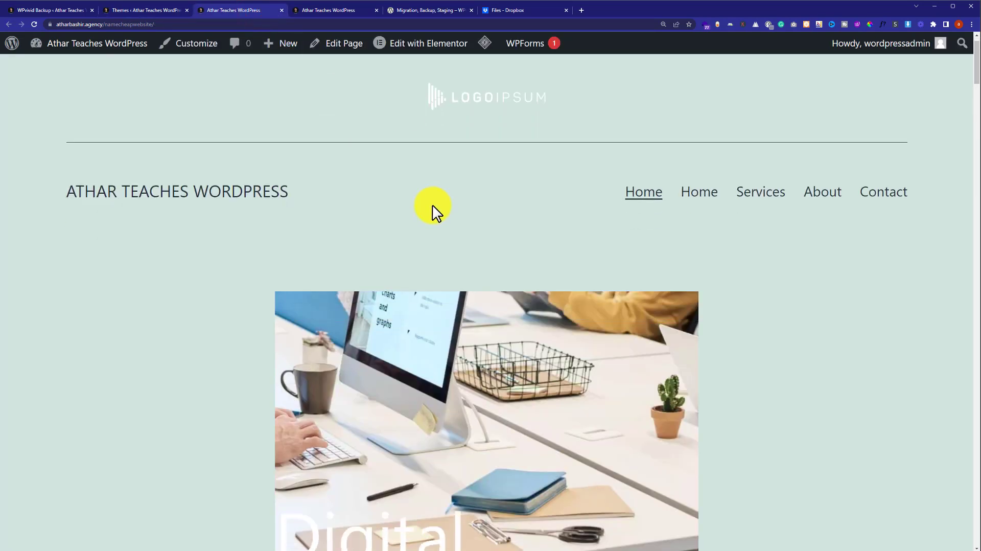
scroll(432, 206, down, 15)
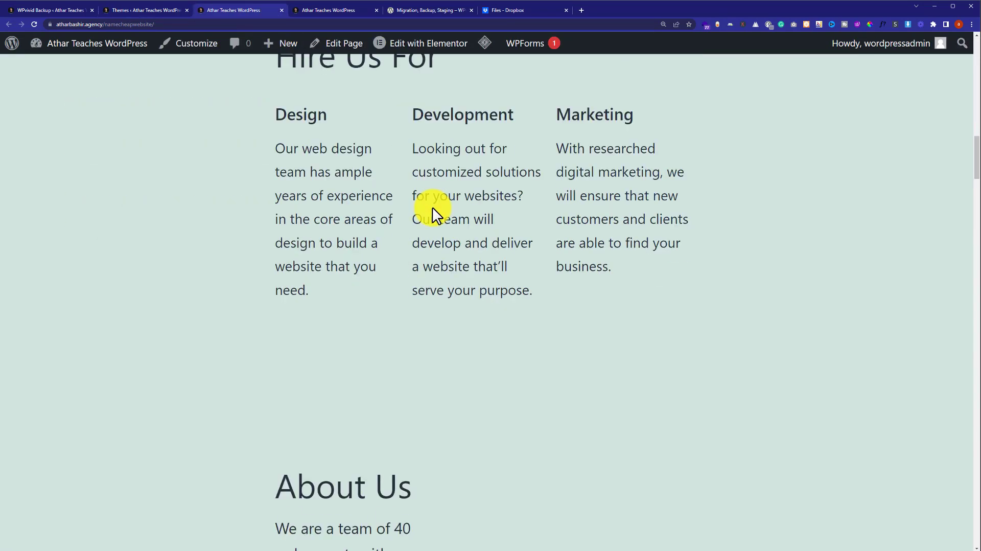
scroll(433, 208, down, 9)
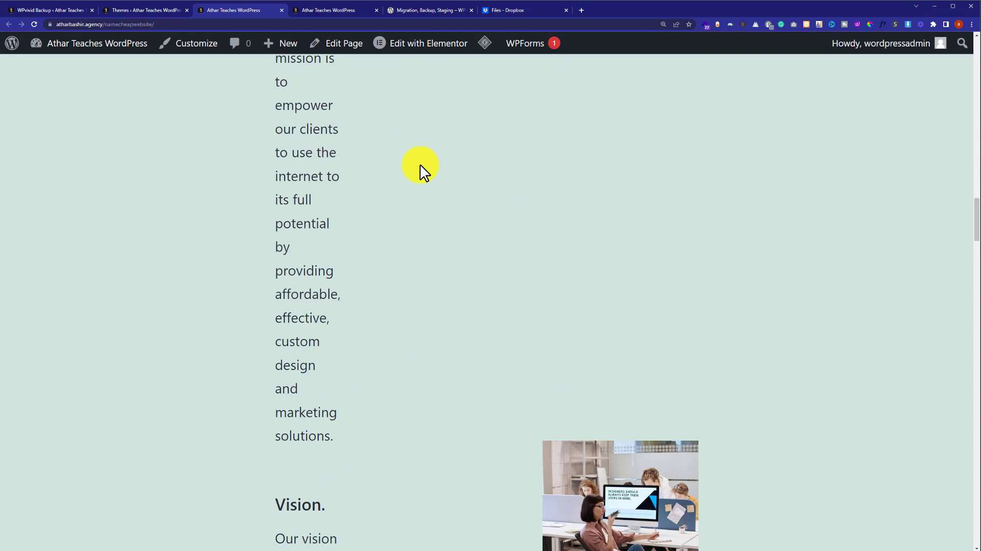
click(56, 11)
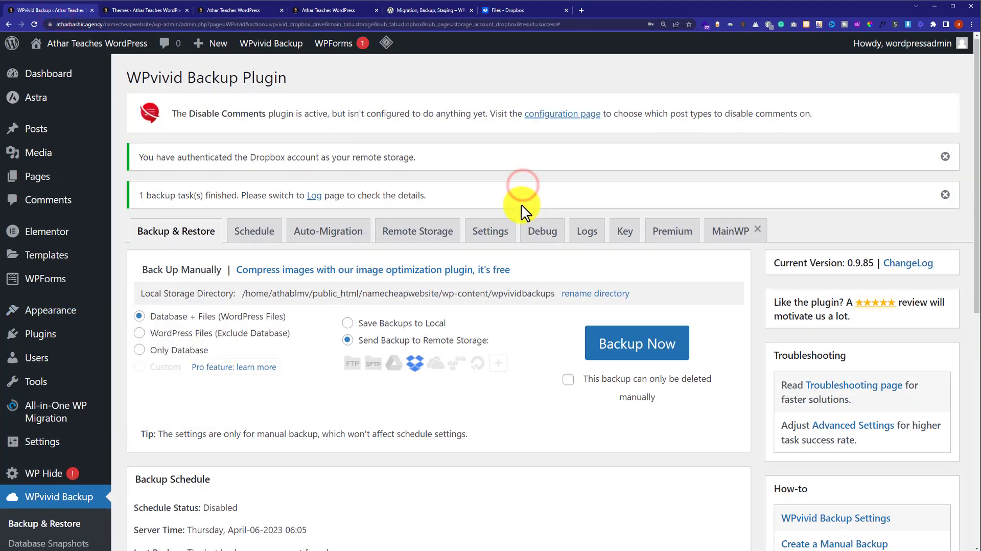
Retrieve the Apr-06-2023 06:06 backup from Dropbox to localhost and reload the WPvivid page.
scroll(521, 205, down, 9)
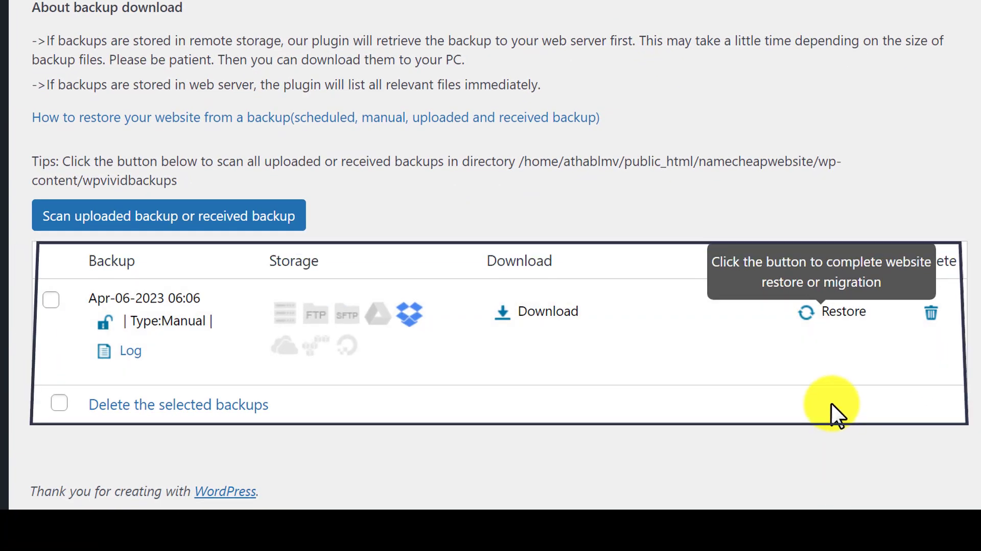
click(848, 313)
scroll(979, 253, up, 1)
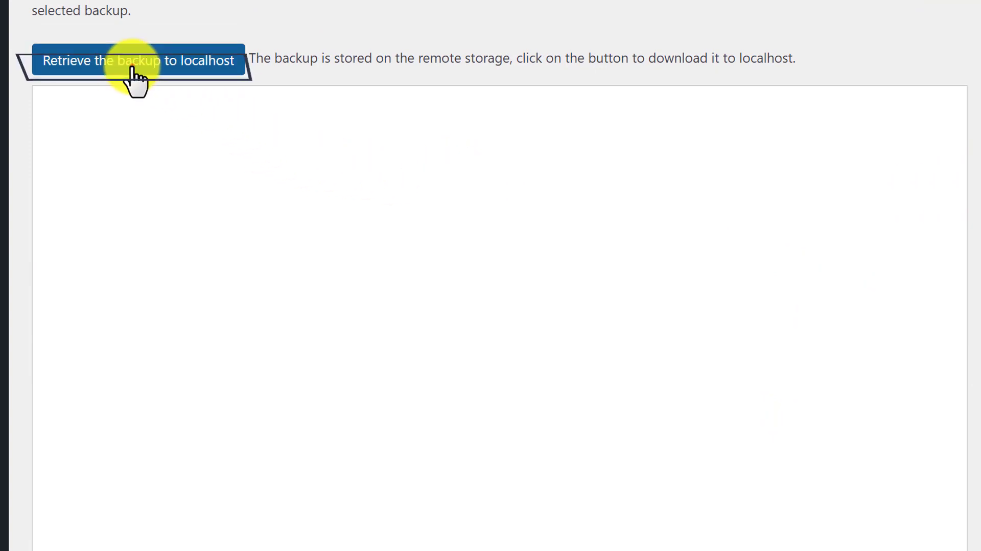
click(115, 68)
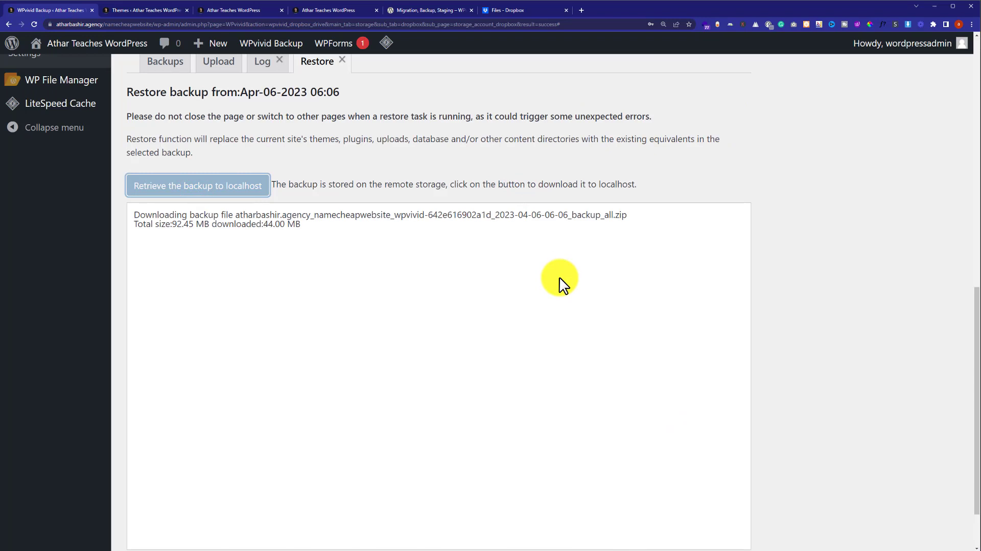
scroll(302, 256, up, 2)
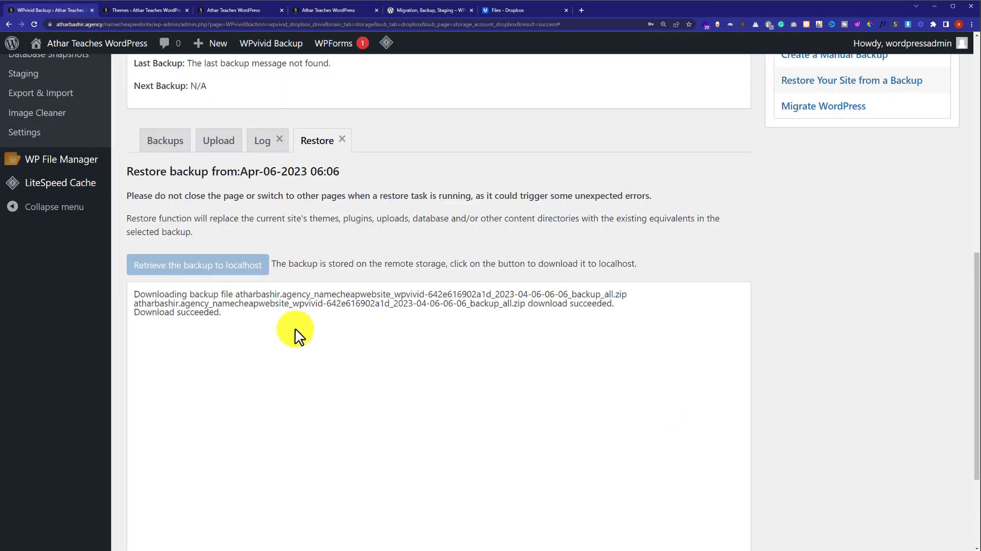
click(35, 23)
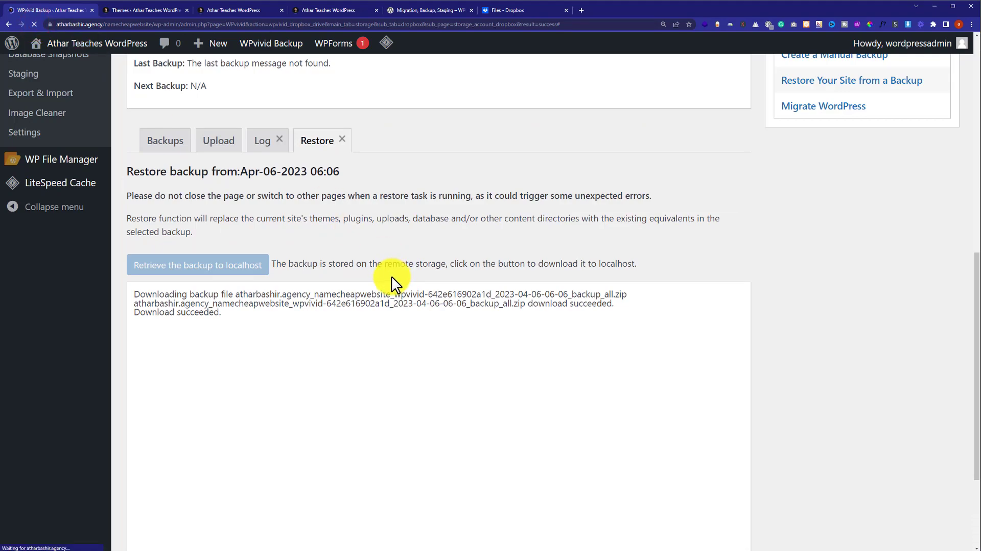
scroll(510, 249, down, 10)
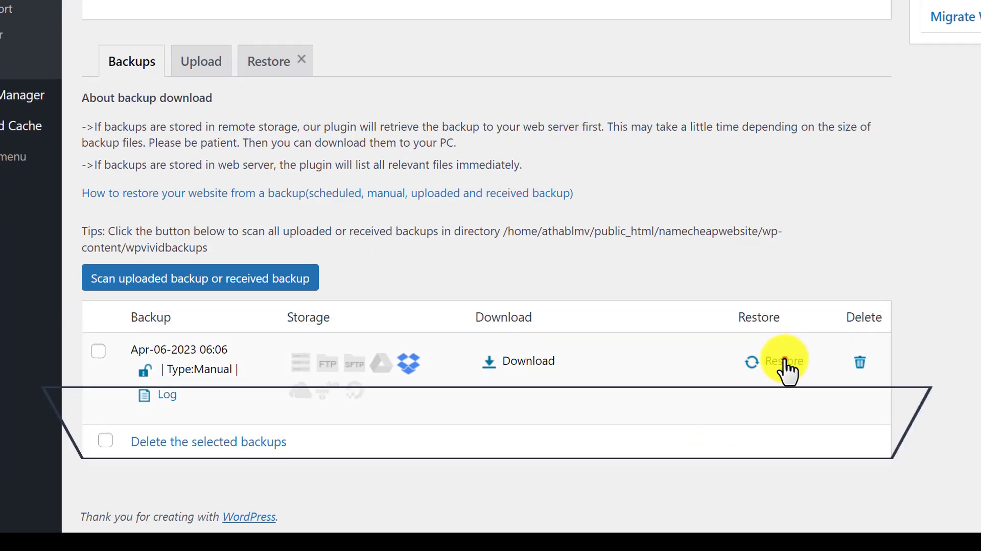
Run and confirm the full restore from the Apr-06-2023 06:06 backup, then view the live site in a new tab.
click(784, 360)
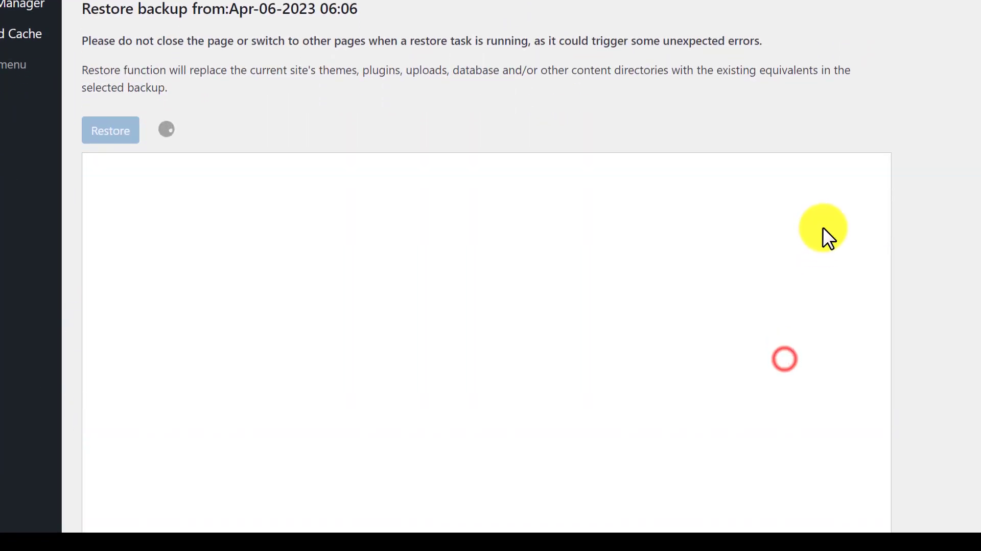
scroll(823, 227, down, 1)
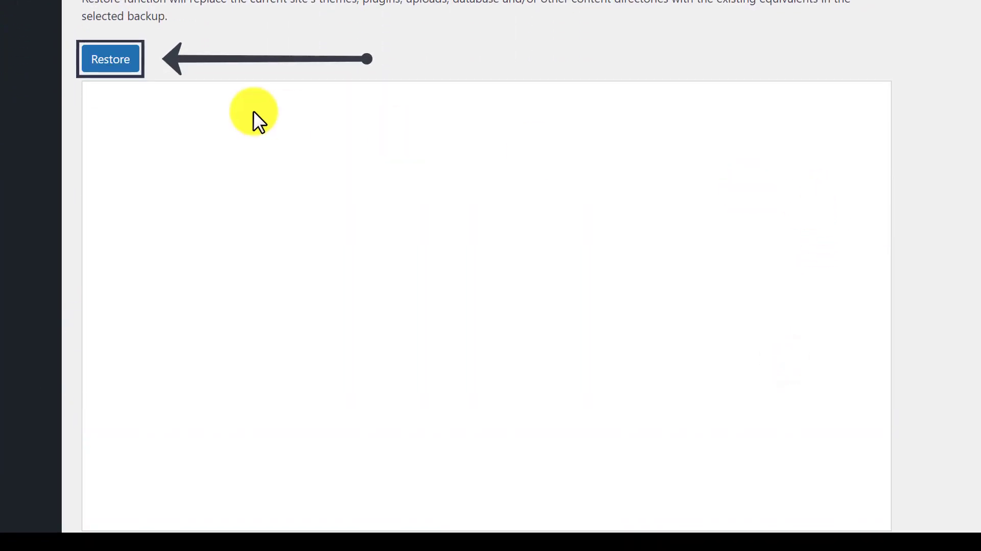
click(121, 59)
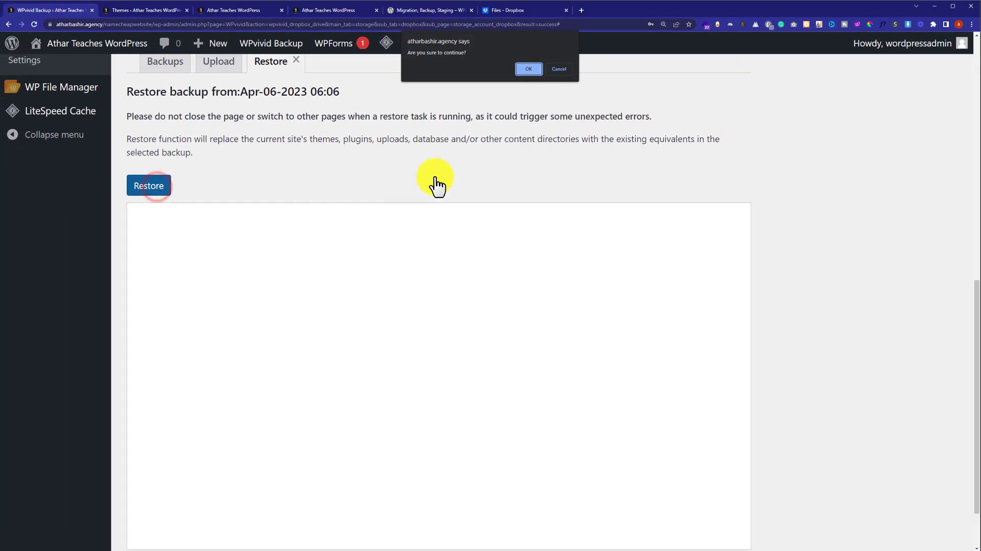
click(529, 68)
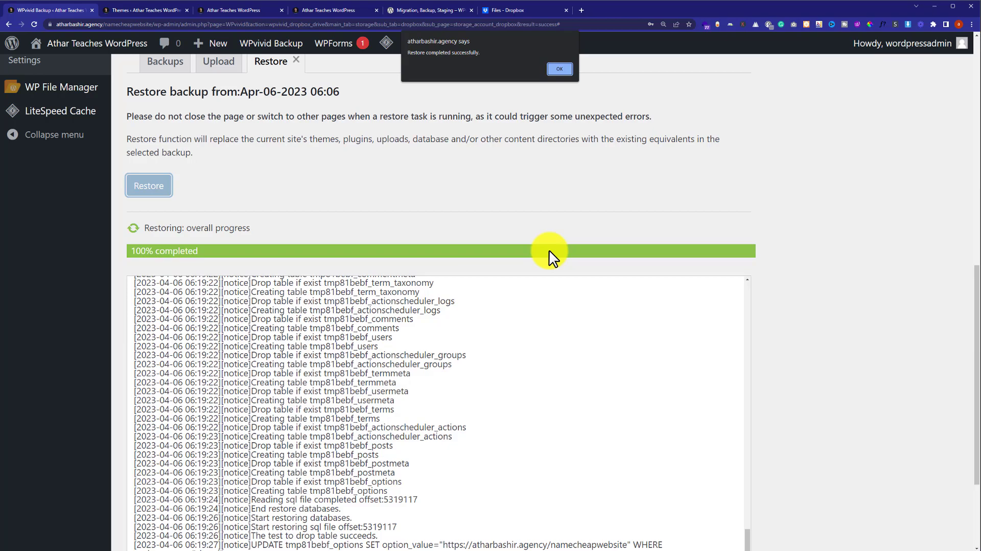
key(Return)
middle_click(36, 43)
click(151, 7)
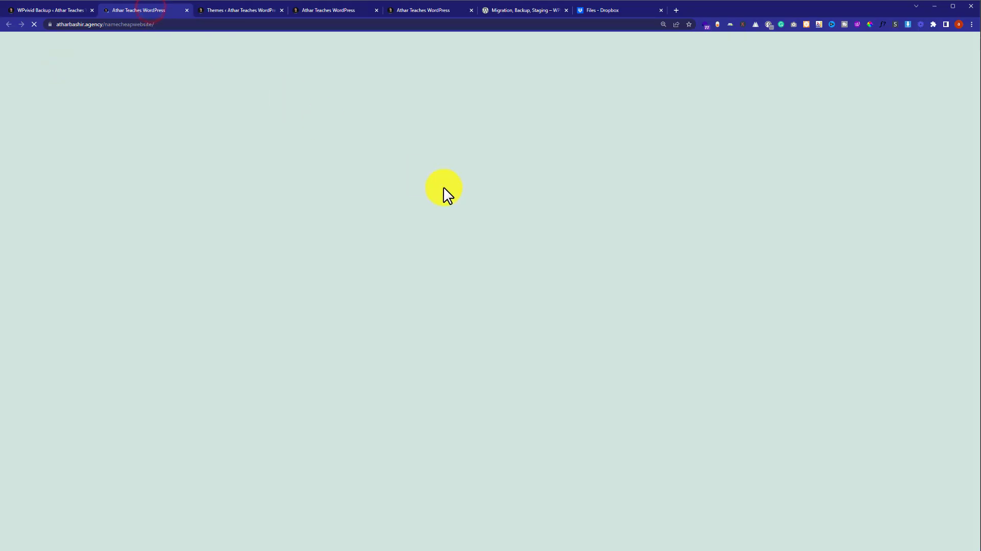